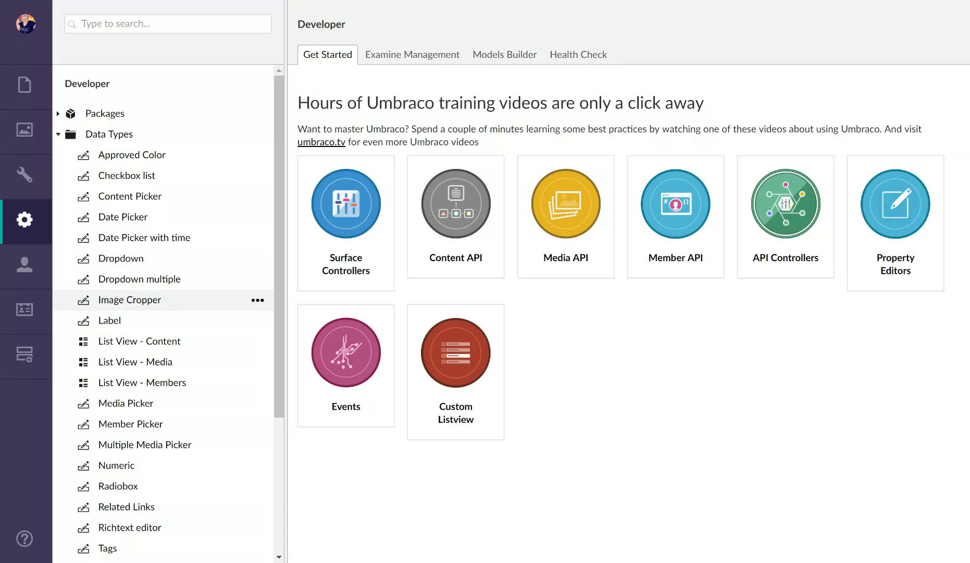
Step: Open the Image Cropper data type to view its Close Up, Long View and Medium Square crops
left_click(146, 301)
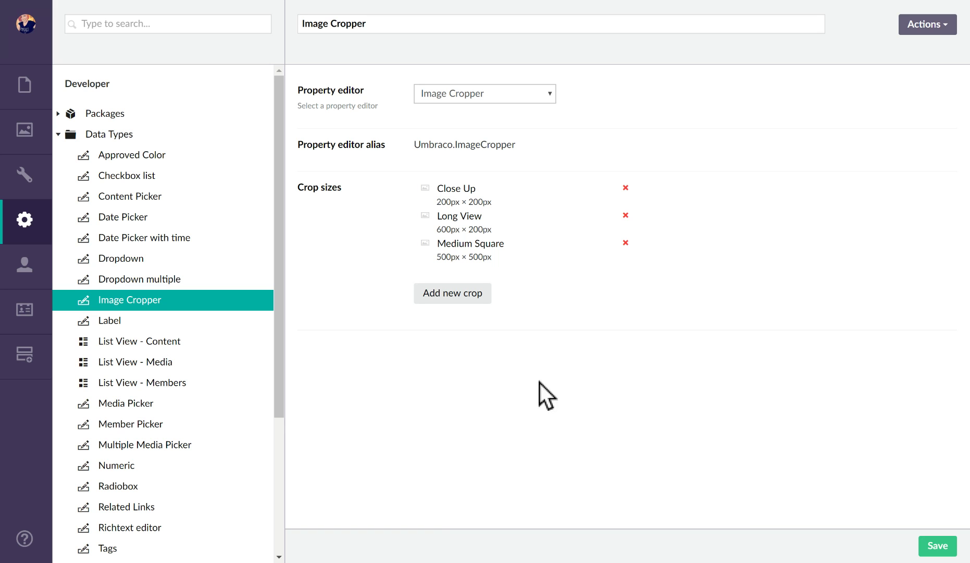
scroll(209, 412, "down", 4)
Step: Open the Zoom Area Cropper data type showing its 200 by 200 width and height
left_click(158, 457)
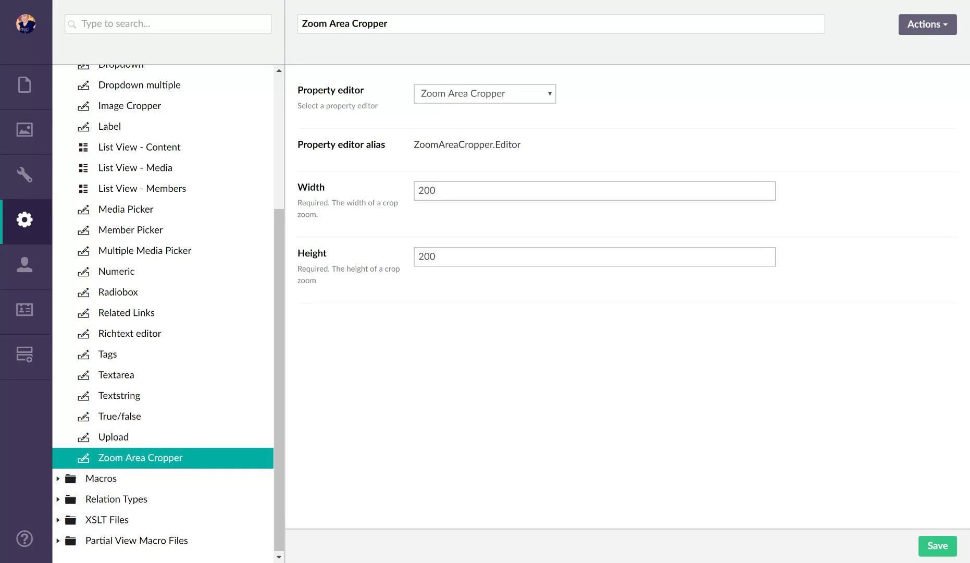
mouse_move(43, 173)
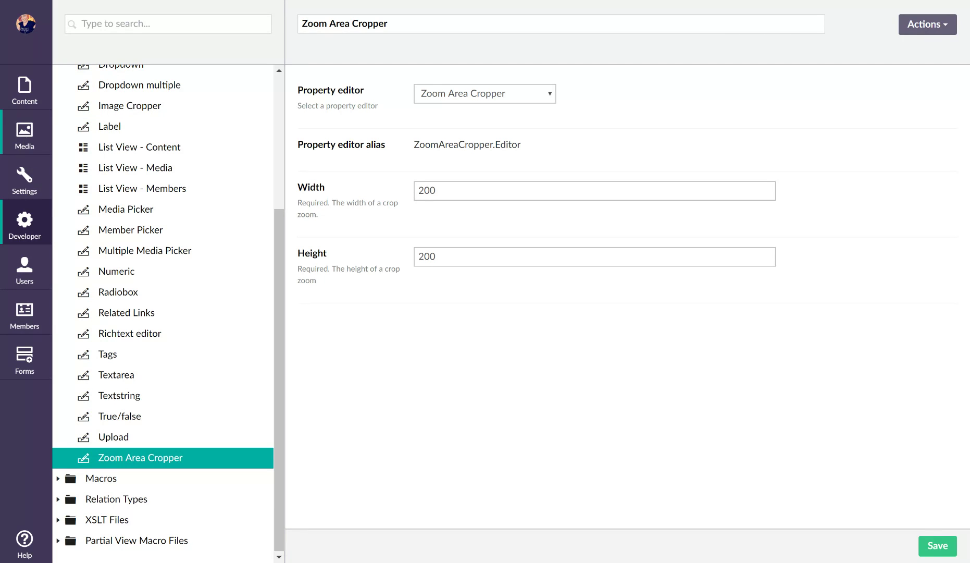
Step: Open magicRock.jpg in Media and reframe its Long View crop on the Bell's and Cigar City signs
left_click(28, 140)
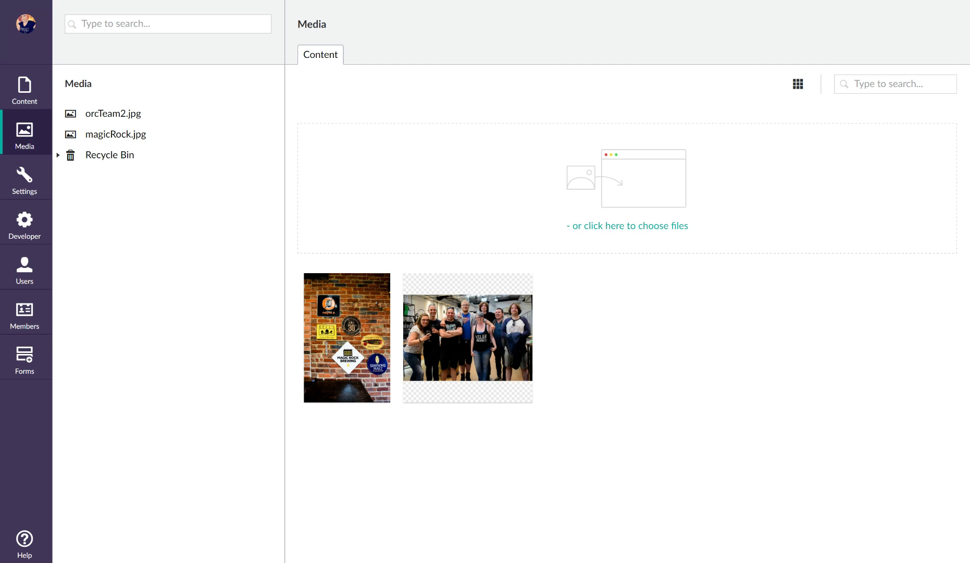
left_click(107, 136)
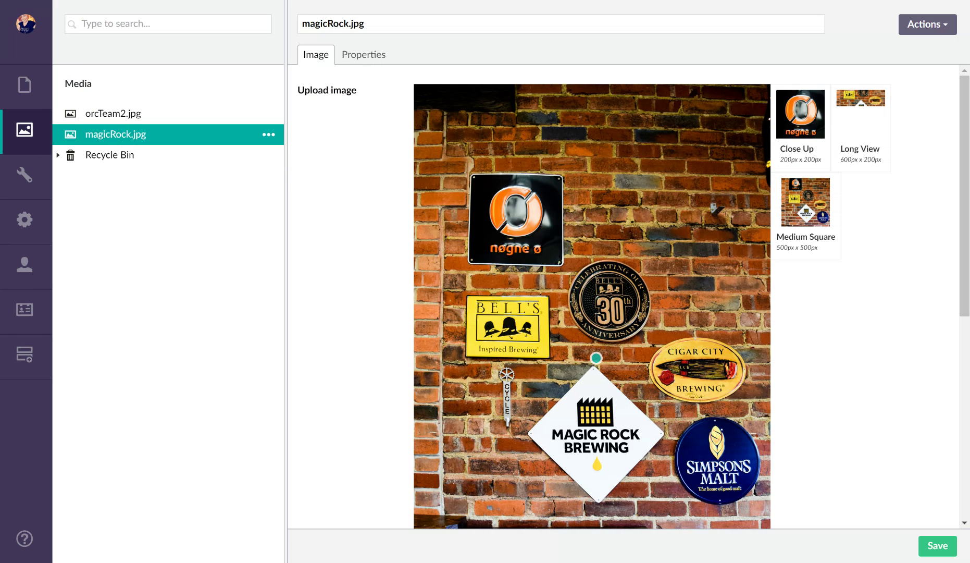
left_click(807, 136)
left_click(904, 122)
left_click_drag(635, 112, 633, 82)
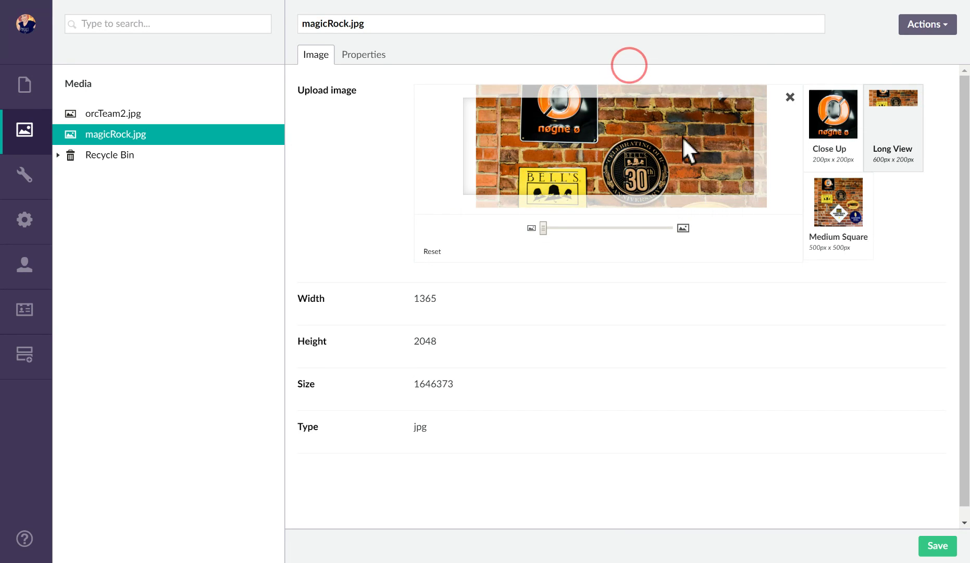
mouse_move(682, 121)
left_mouse_down()
mouse_move(675, 118)
mouse_move(677, 125)
left_mouse_up()
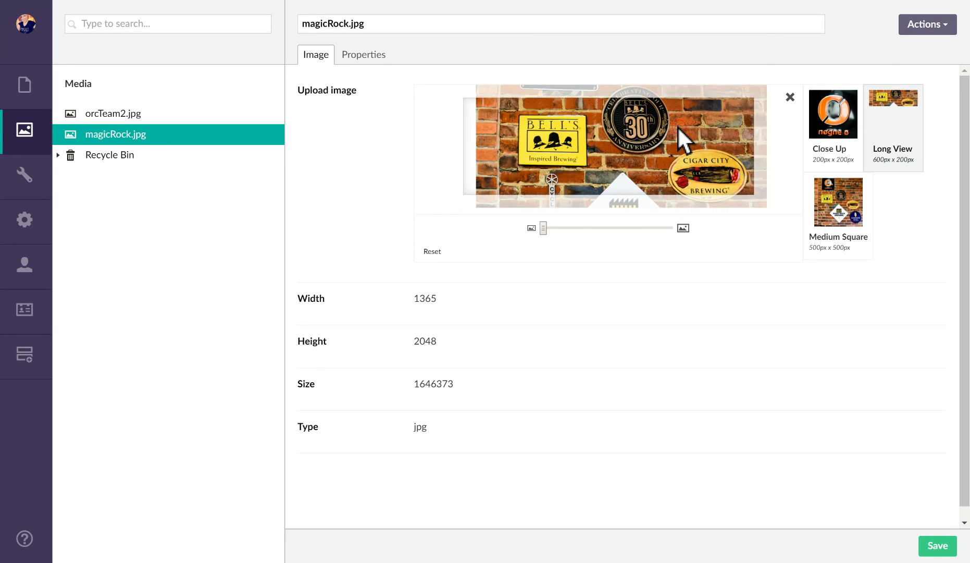
Step: Shift the image up in the Medium Square crop, save magicRock.jpg, and return to Content
left_click(843, 216)
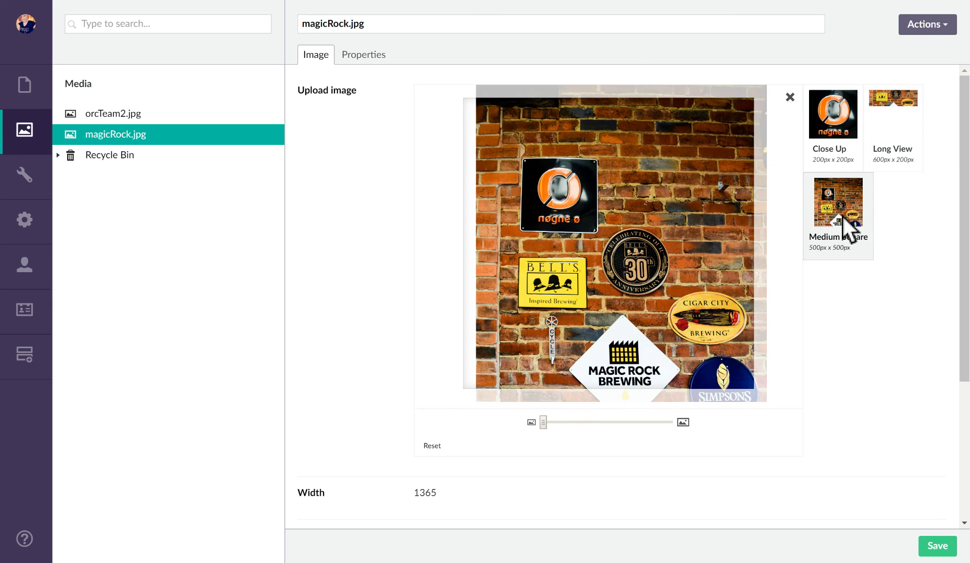
left_click_drag(659, 290, 659, 259)
left_click(937, 546)
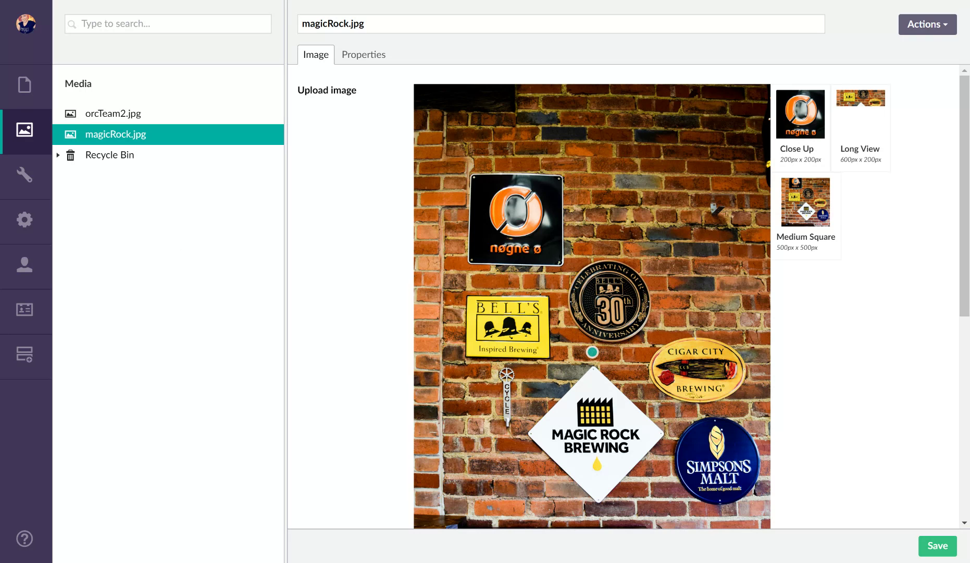
left_click(24, 94)
Step: Zoom the Home photo's Medium Square crop onto the man's face and publish the Home page
left_click(100, 120)
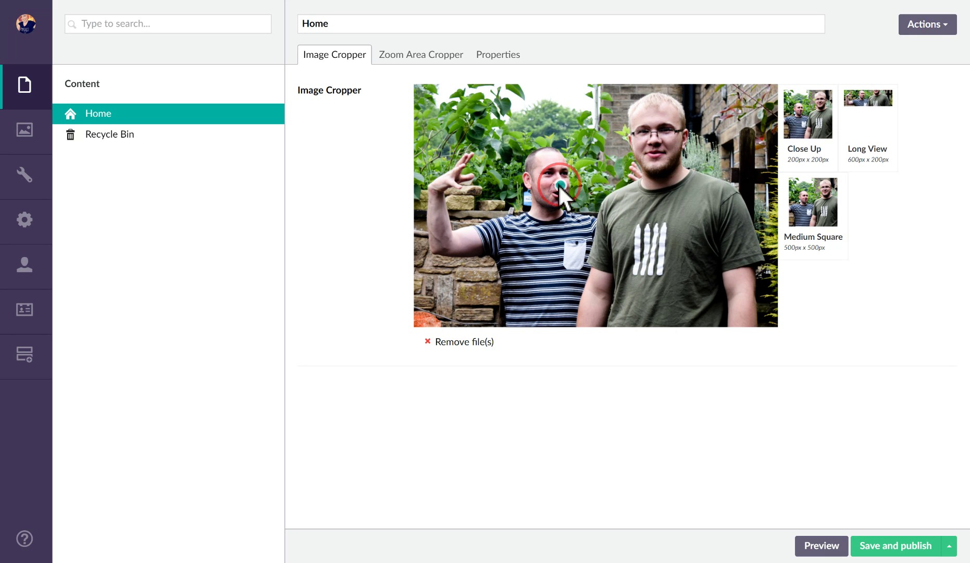
left_click(813, 206)
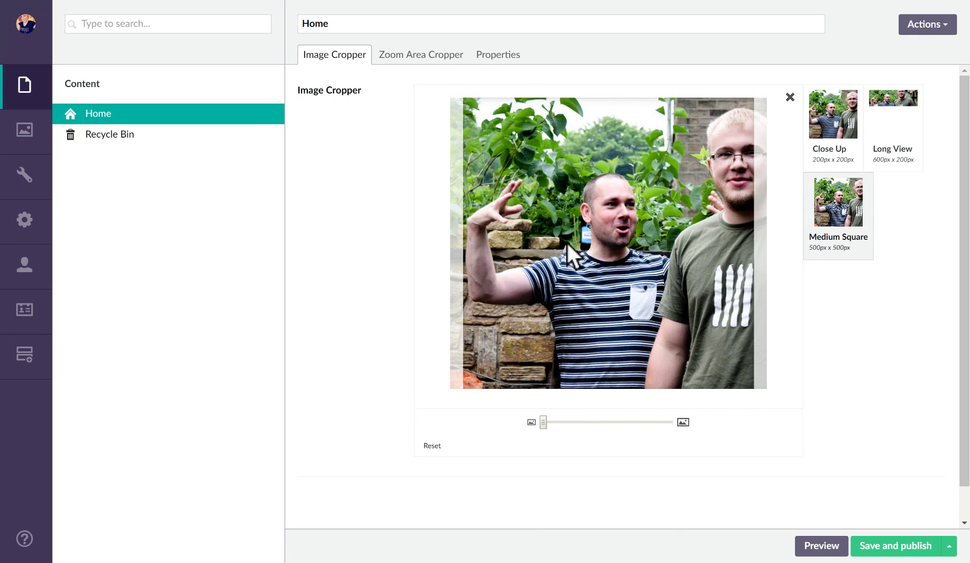
left_click_drag(543, 422, 589, 422)
left_click_drag(685, 332, 558, 246)
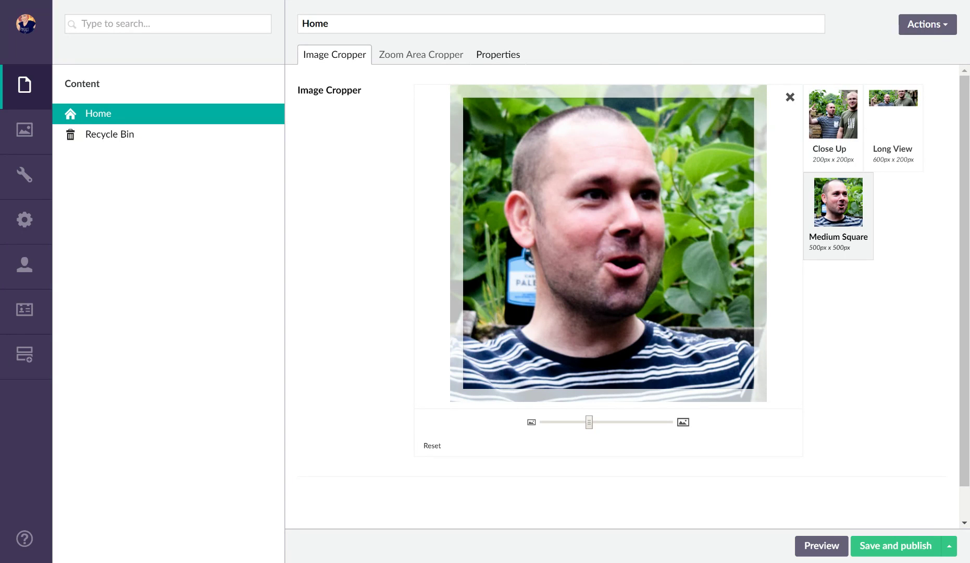
left_click(888, 546)
left_click(416, 60)
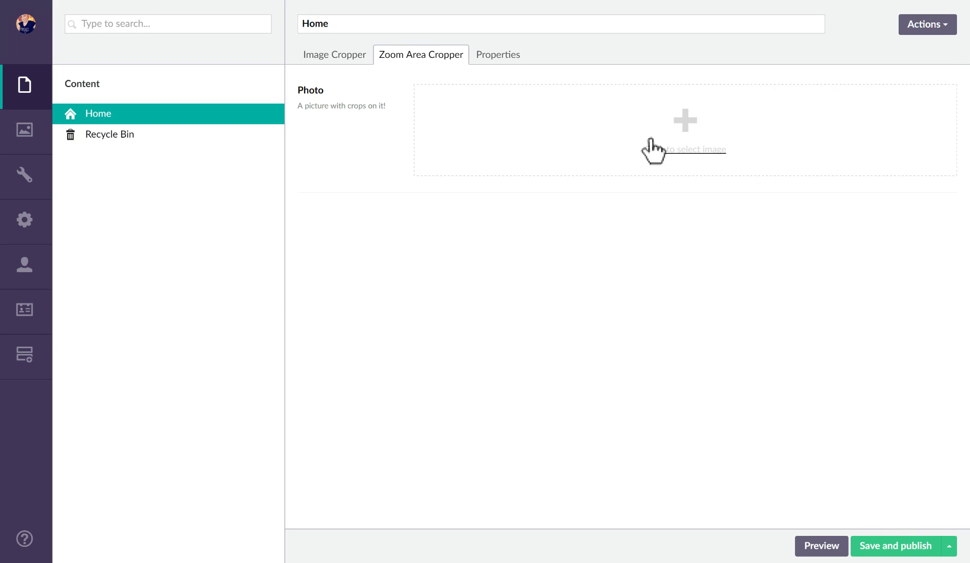
Step: Choose magicRock.jpg from the media picker for the Zoom Area Cropper Photo field
left_click(651, 145)
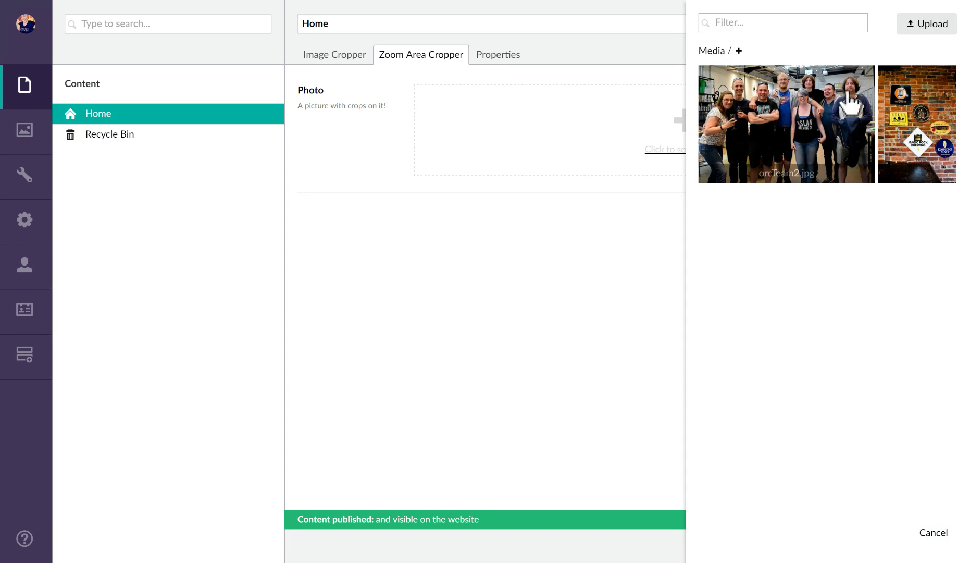
left_click(921, 123)
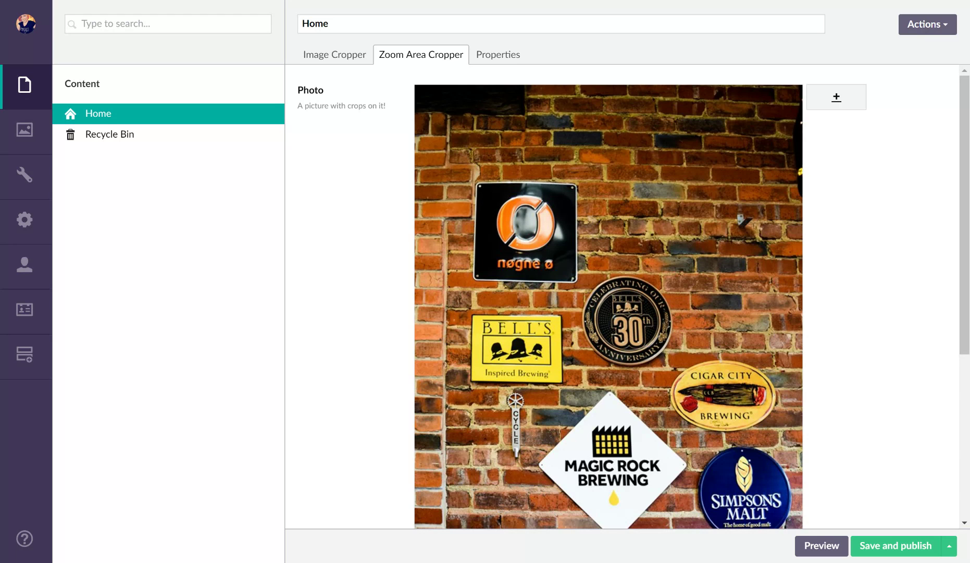
Step: Add Crop 1 to the photo with its focal point on the Nøgne Ø logo
left_click(841, 104)
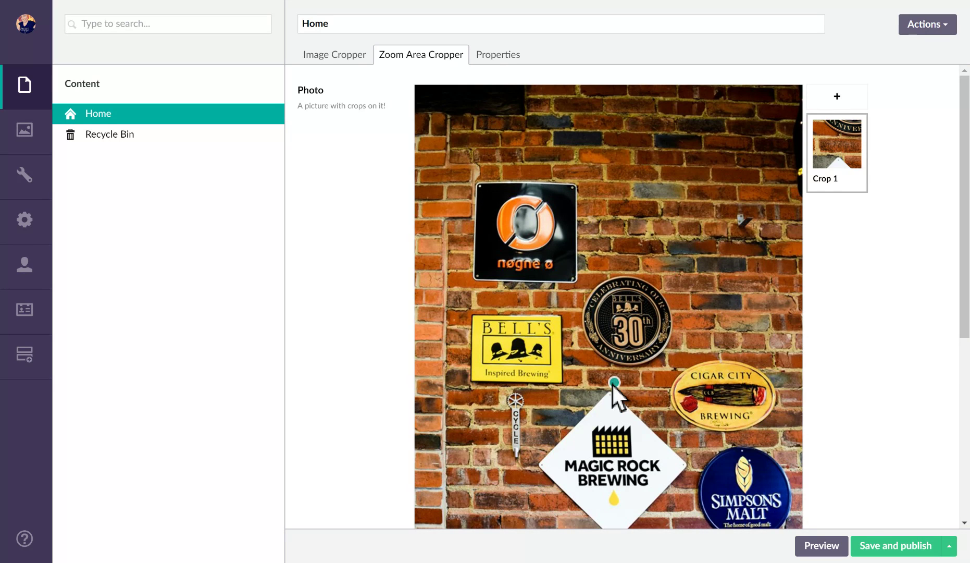
left_click_drag(614, 383, 525, 234)
left_click(526, 229)
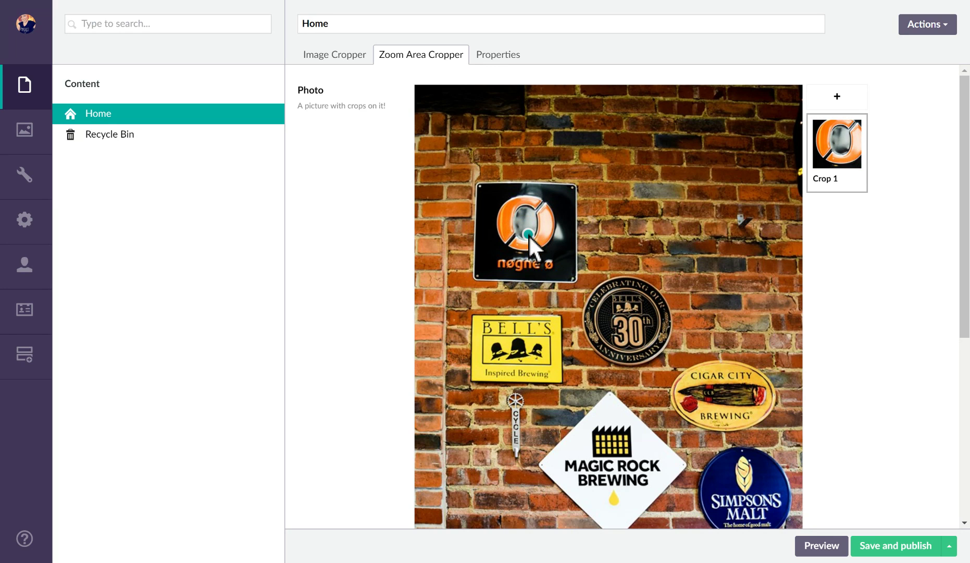
left_click_drag(528, 234, 529, 234)
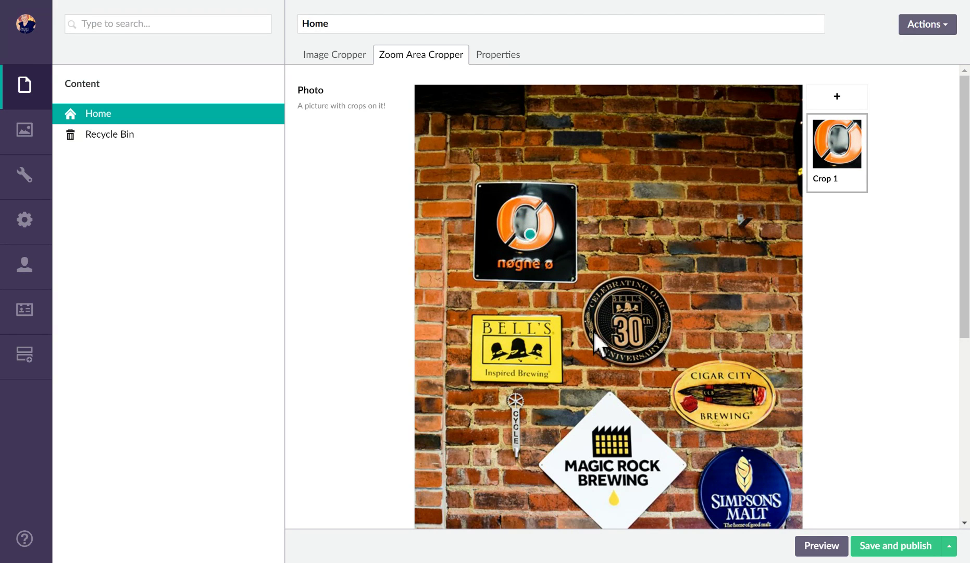
Step: Zoom the first crop out slightly in preview and rename it 'Nogne O'
scroll(573, 313, "down", 6)
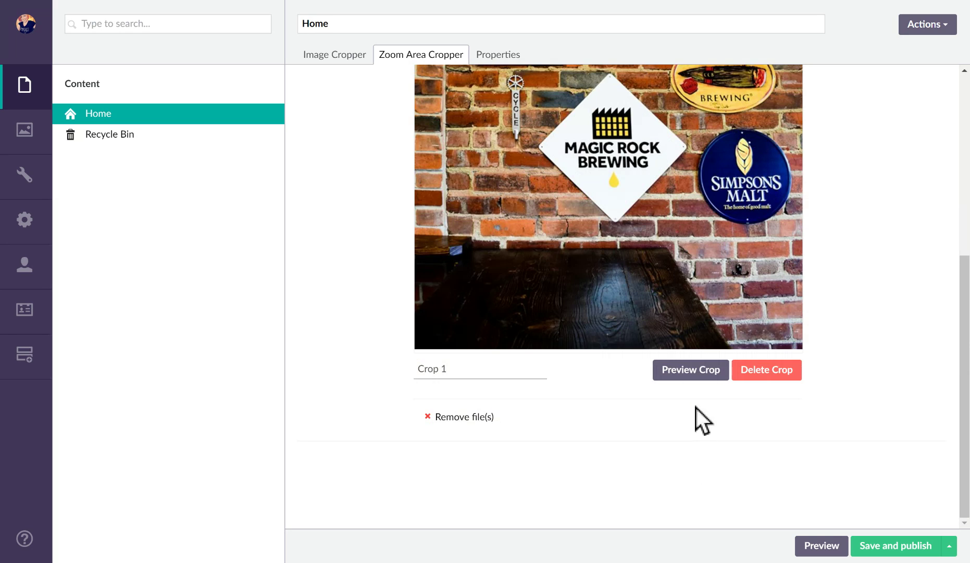
left_click(695, 375)
left_click_drag(576, 269, 554, 271)
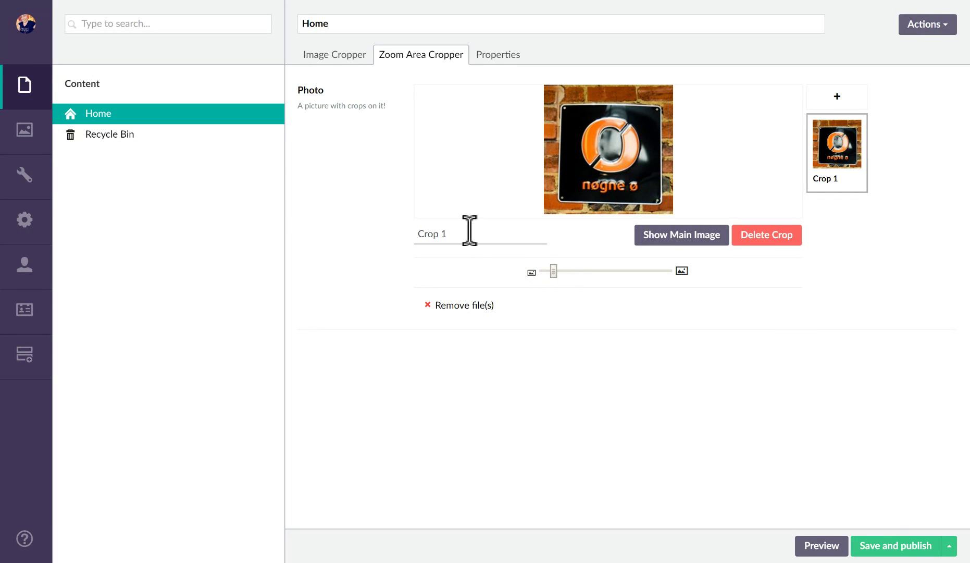
left_click_drag(471, 232, 286, 178)
type("Nog")
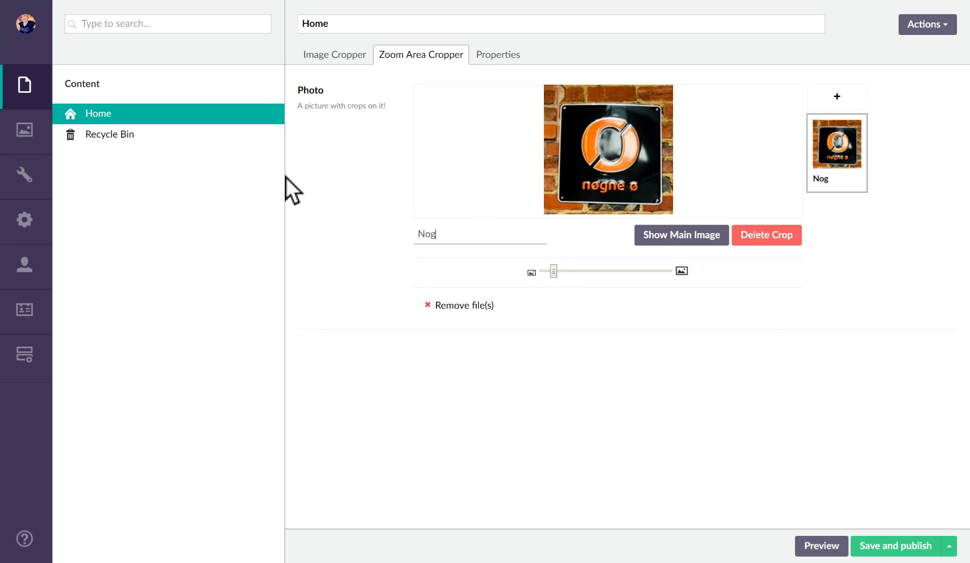
type("ne O")
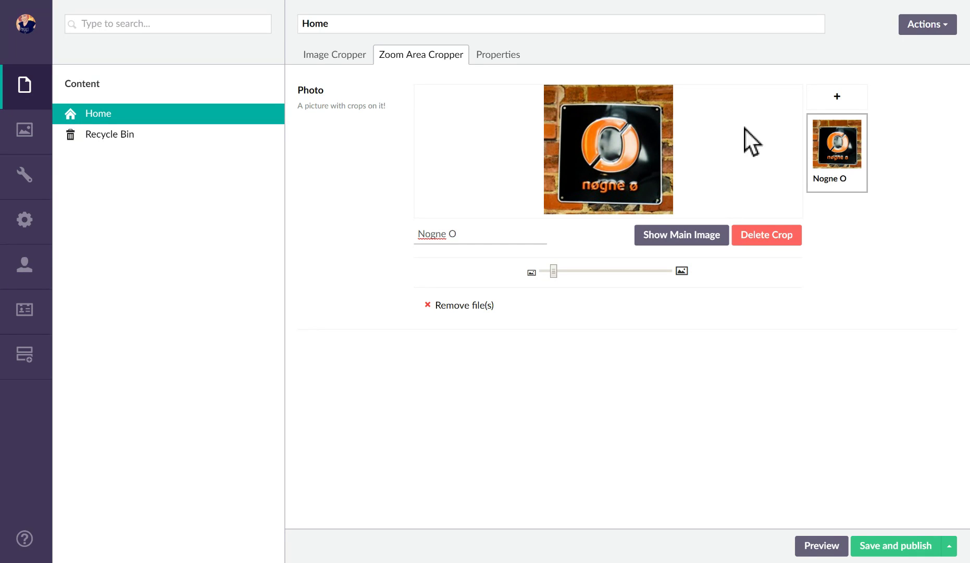
left_click(679, 237)
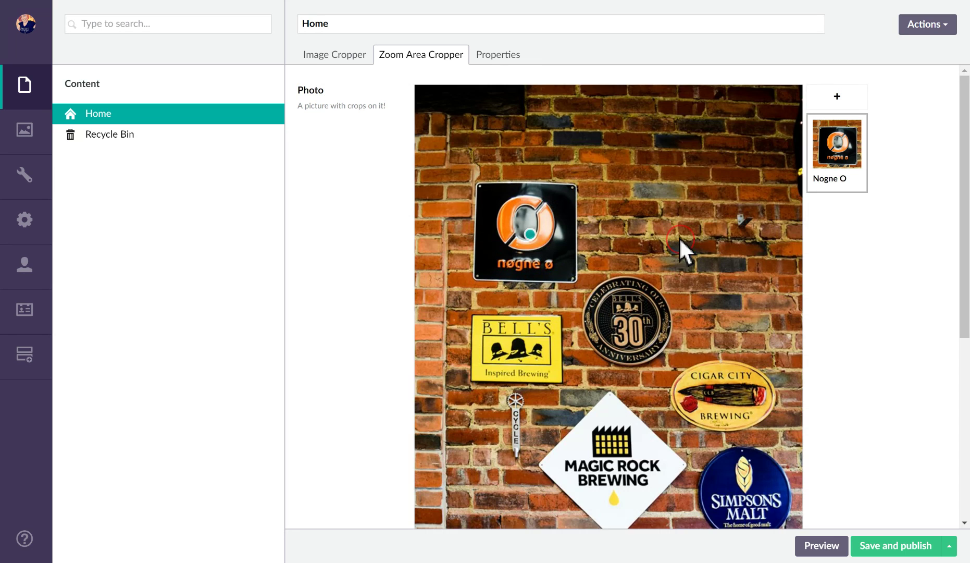
Step: Add Crop 2 centred on the 30th anniversary badge, zoomed out so the whole badge fits
left_click(848, 94)
left_click_drag(614, 383, 628, 316)
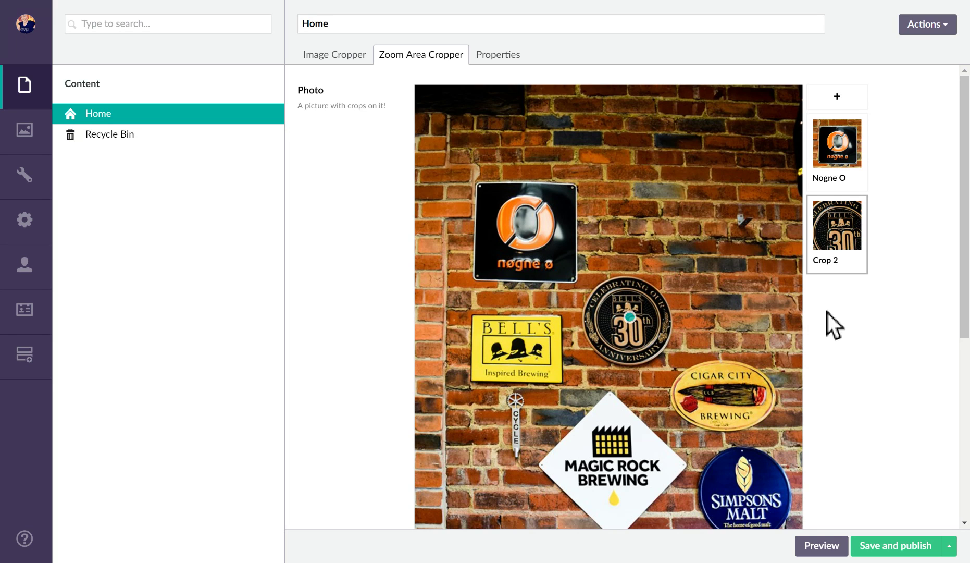
scroll(785, 384, "down", 4)
left_click(672, 495)
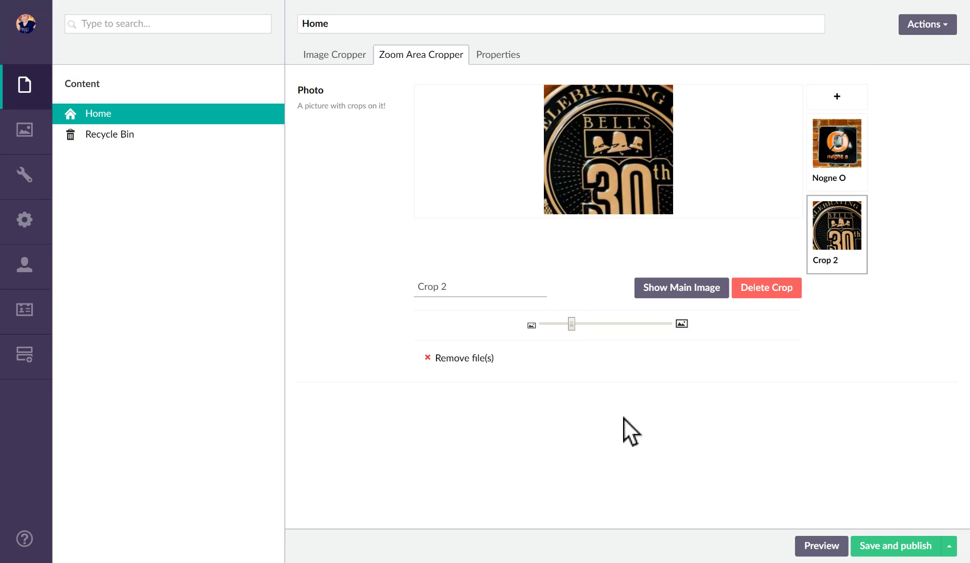
left_click_drag(569, 323, 559, 323)
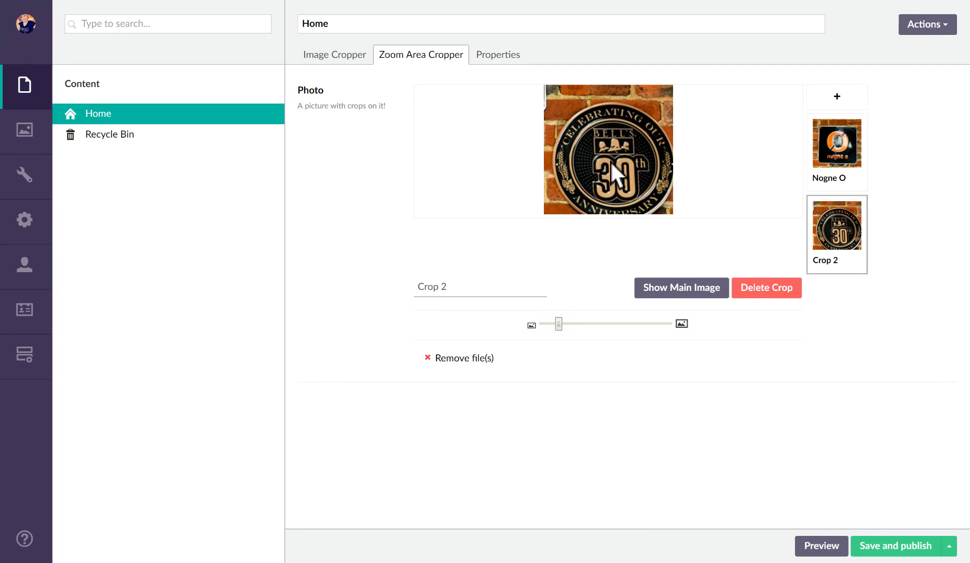
left_click(677, 287)
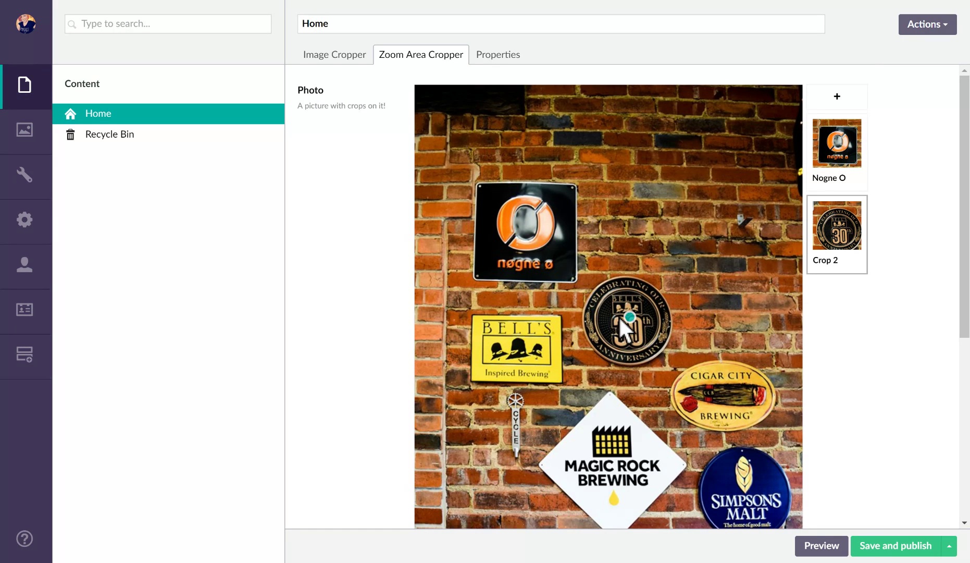
Step: Nudge Crop 2's focal point slightly down and publish the Home page
left_click(627, 322)
left_click(631, 324)
left_click(634, 326)
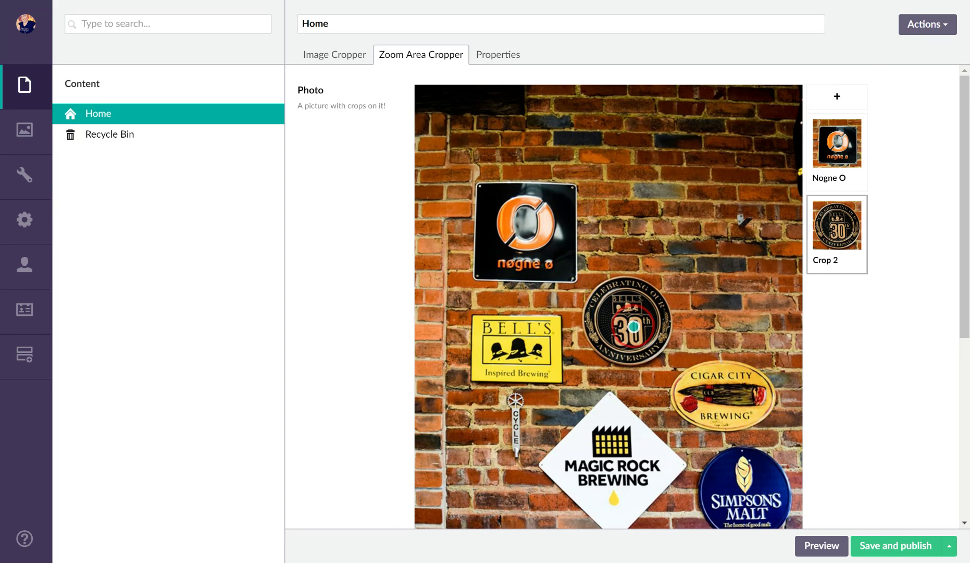
left_click(634, 330)
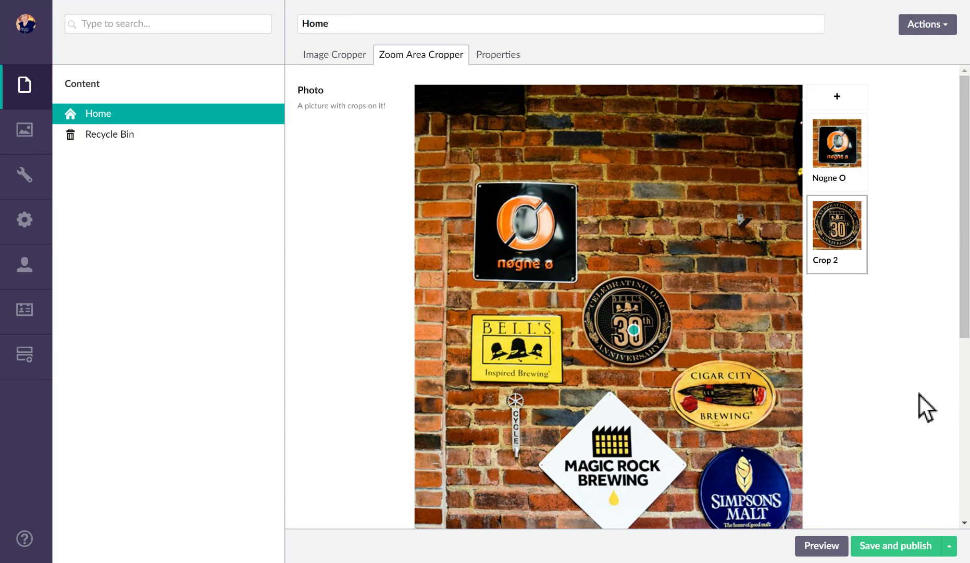
left_click(894, 551)
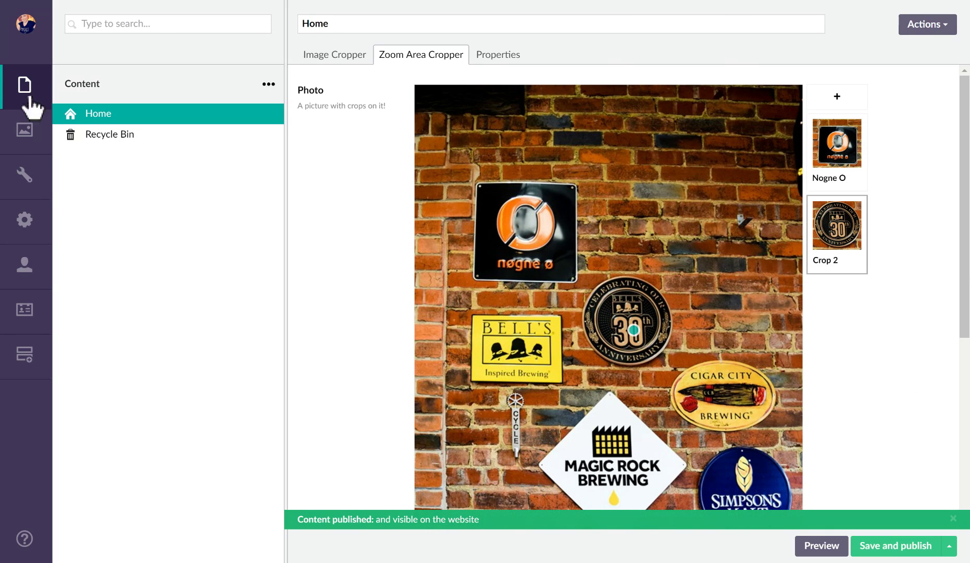
left_click(24, 133)
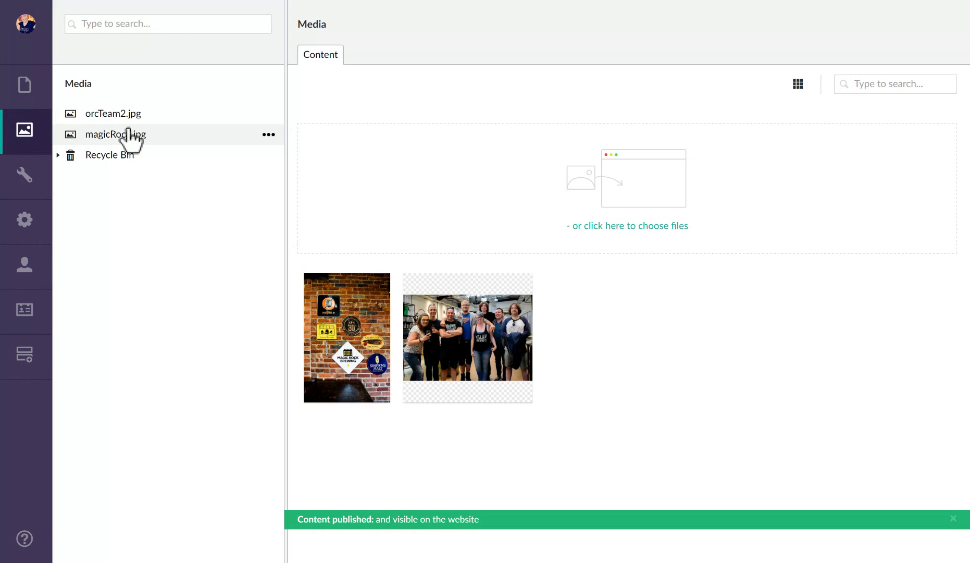
left_click(126, 138)
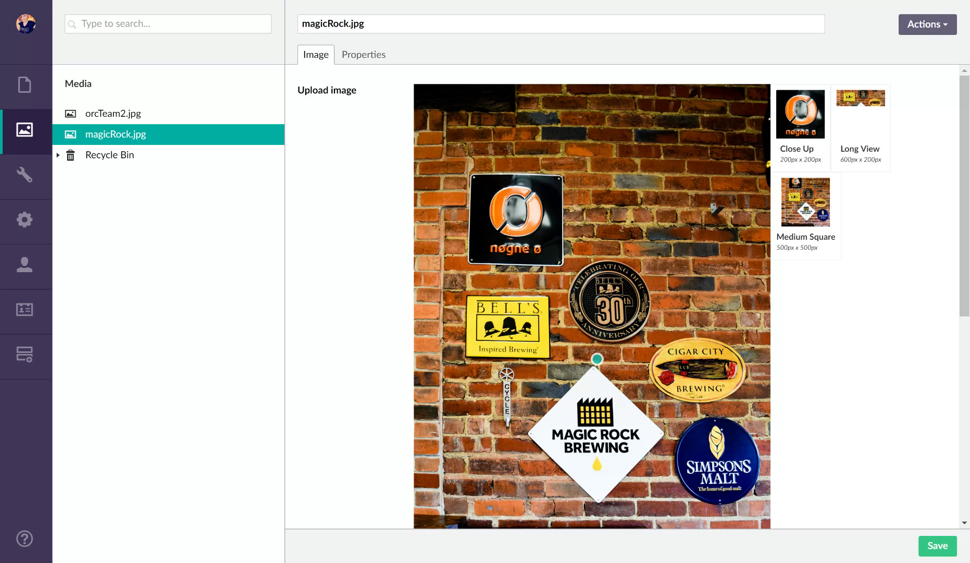
left_click(23, 99)
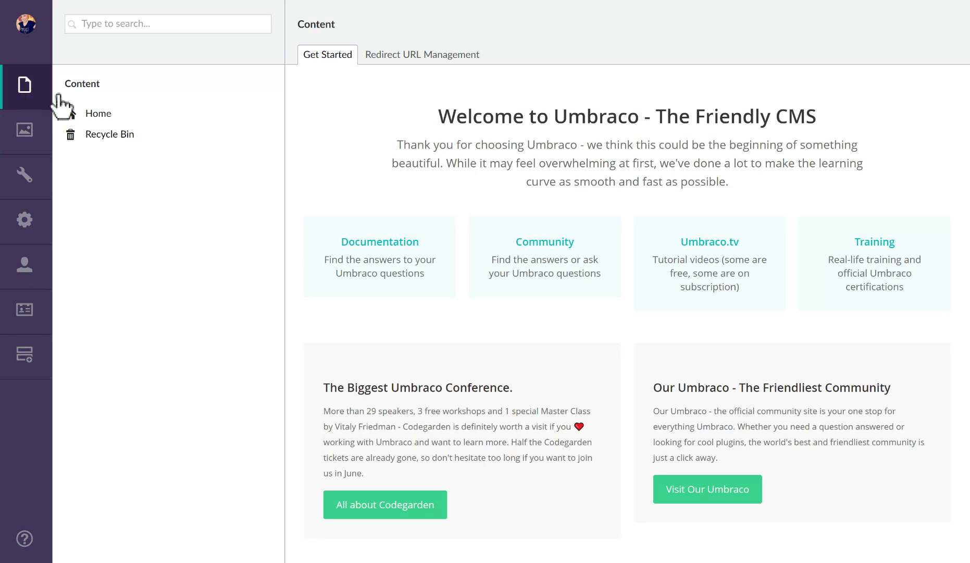
left_click(109, 112)
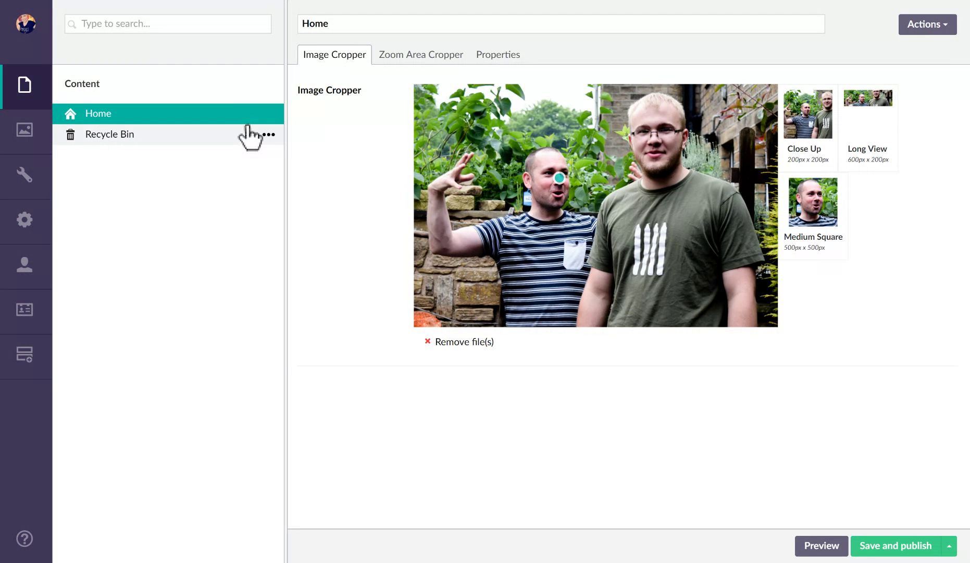
left_click(446, 55)
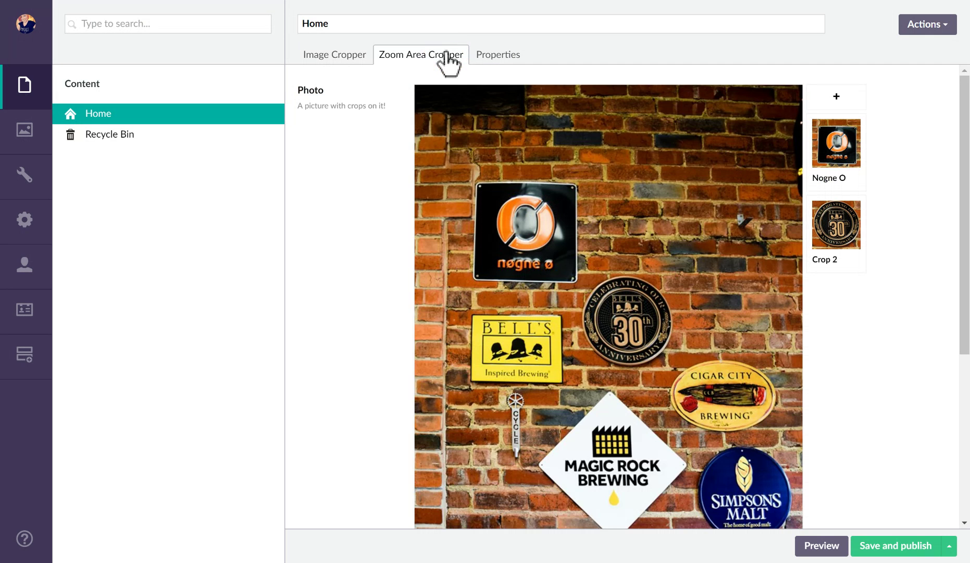